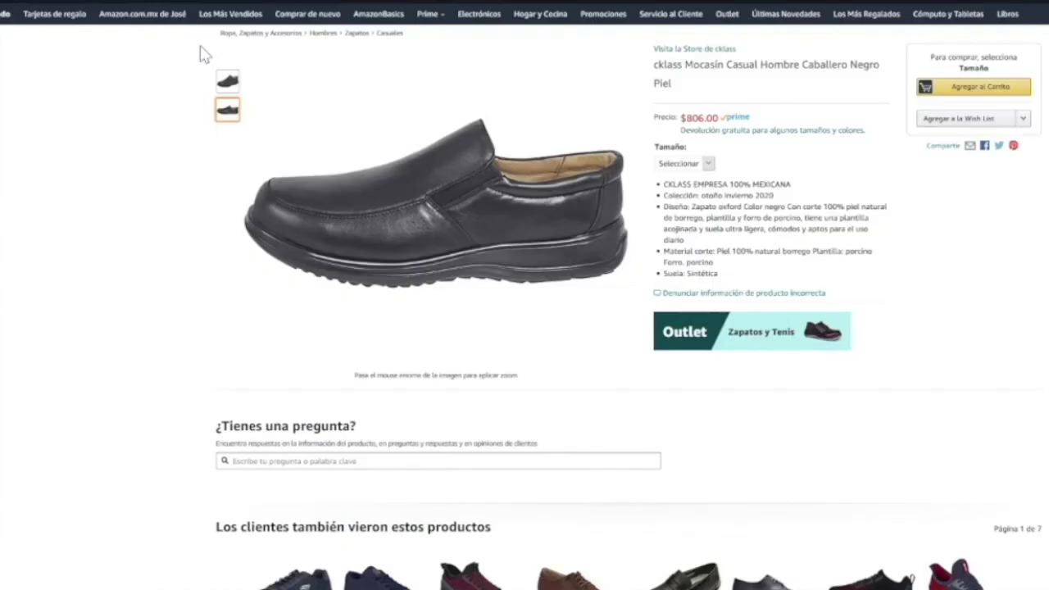
Examine the category path shown above the cklass men's moccasin on its product page.
mouse_move(216, 41)
left_mouse_down()
mouse_move(281, 47)
mouse_move(222, 47)
left_mouse_up()
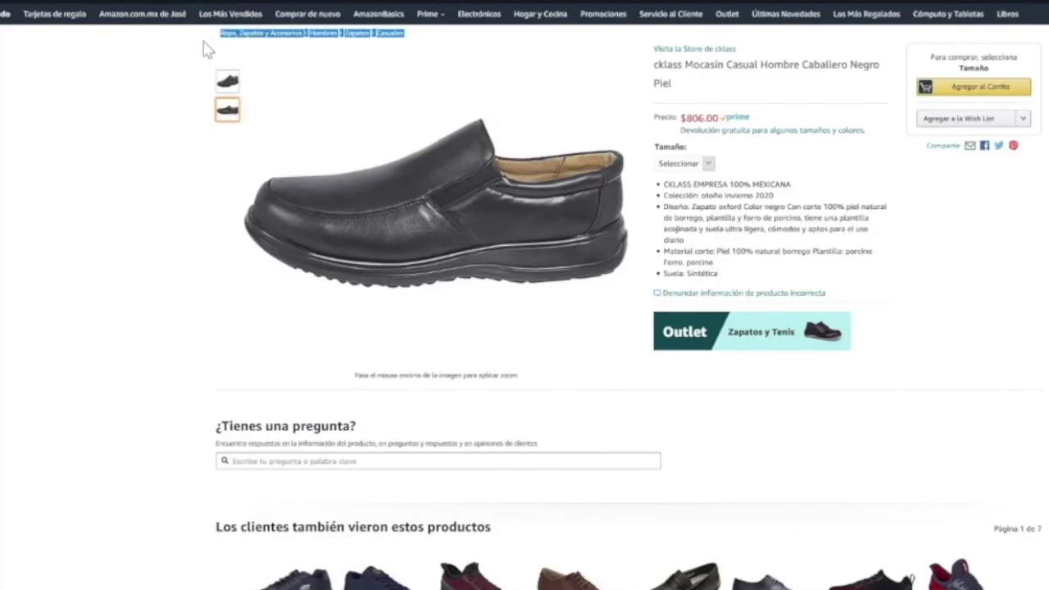
left_click(203, 46)
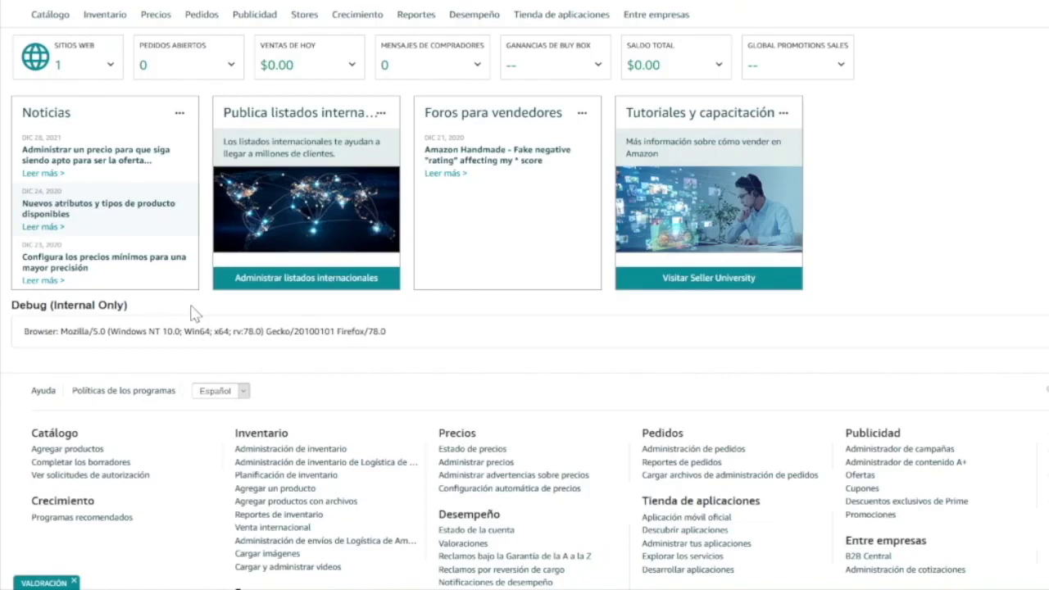
Open Agregar productos con archivos in Seller Central and search the product types for "camisas de hombre".
mouse_move(101, 26)
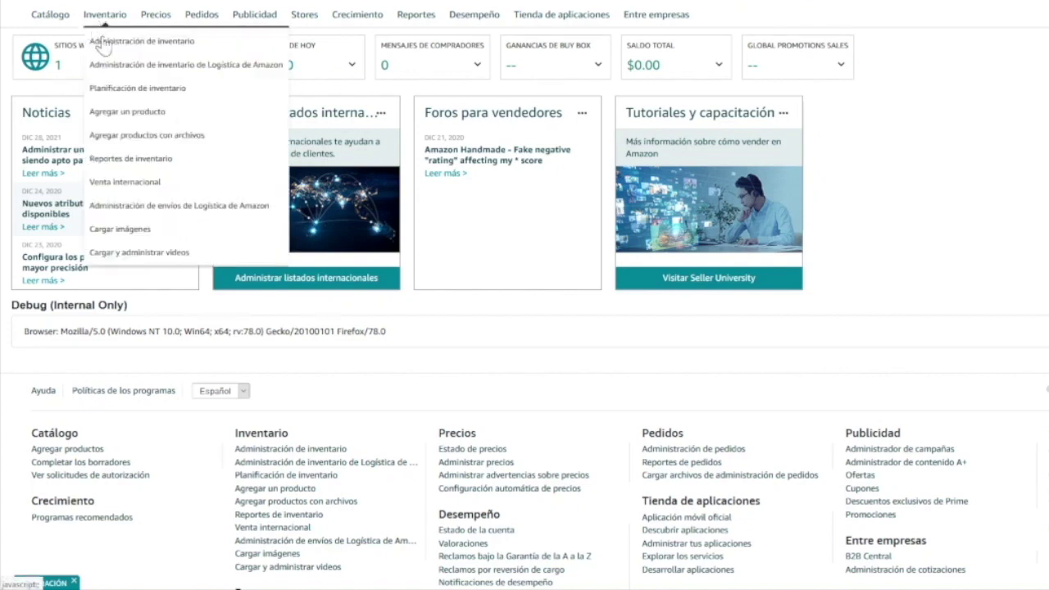
left_click(127, 135)
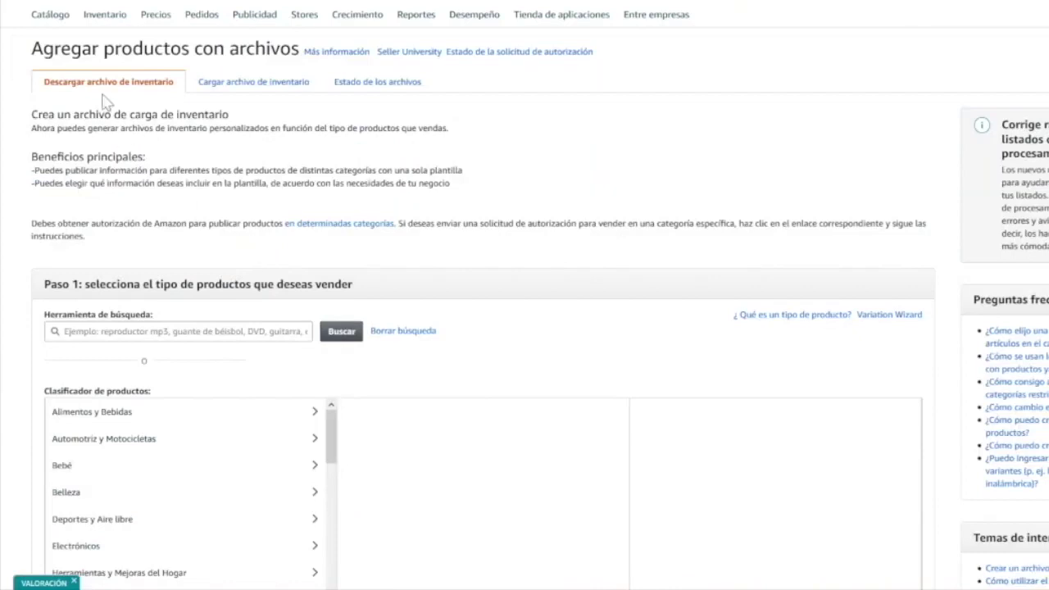
scroll(122, 272, "down", 2)
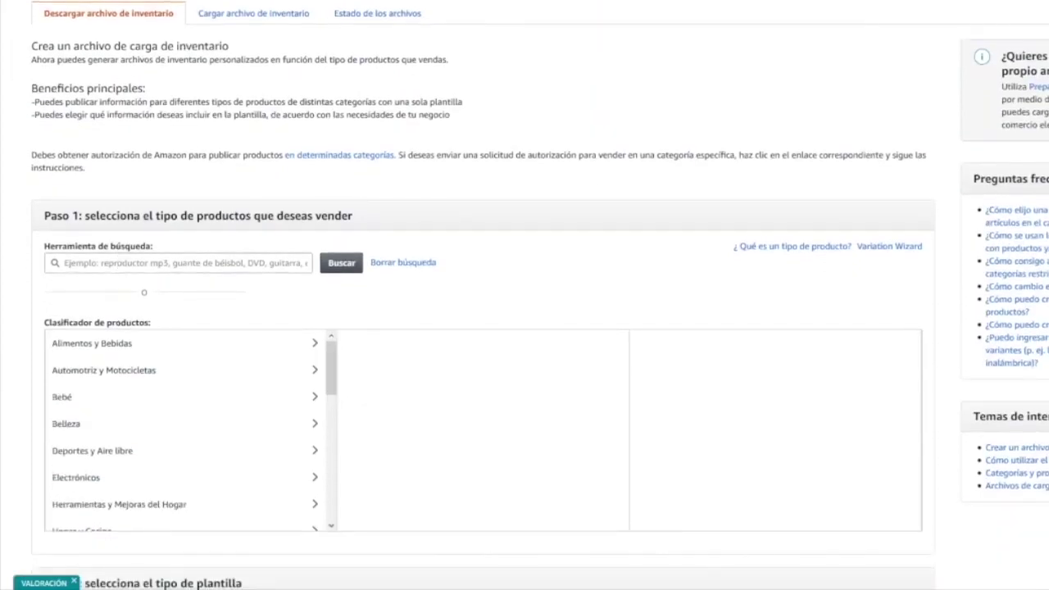
left_click(178, 262)
type("camisas de hombre")
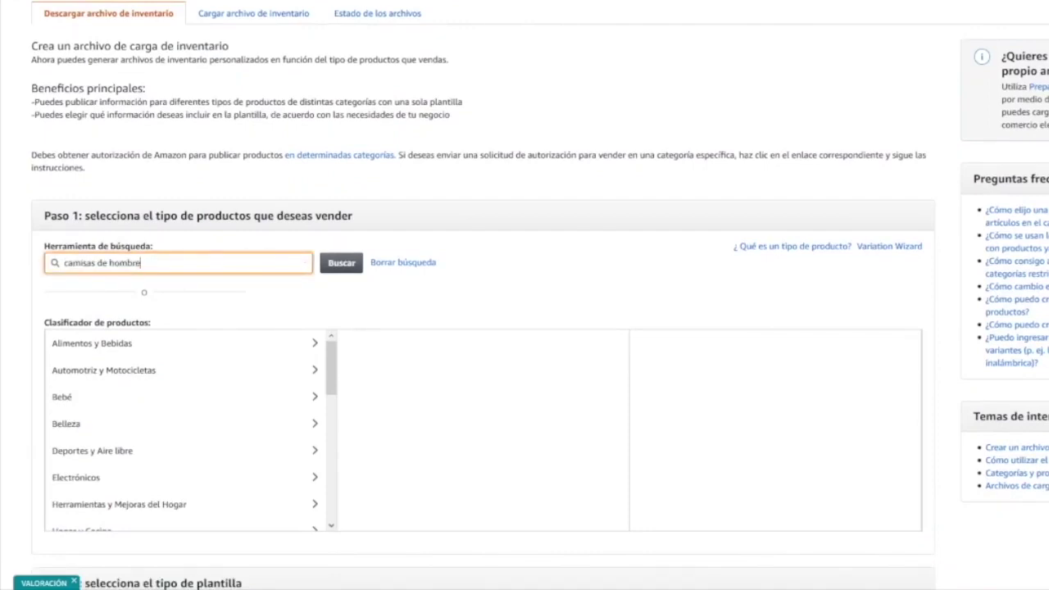
left_click(344, 269)
scroll(344, 269, "down", 4)
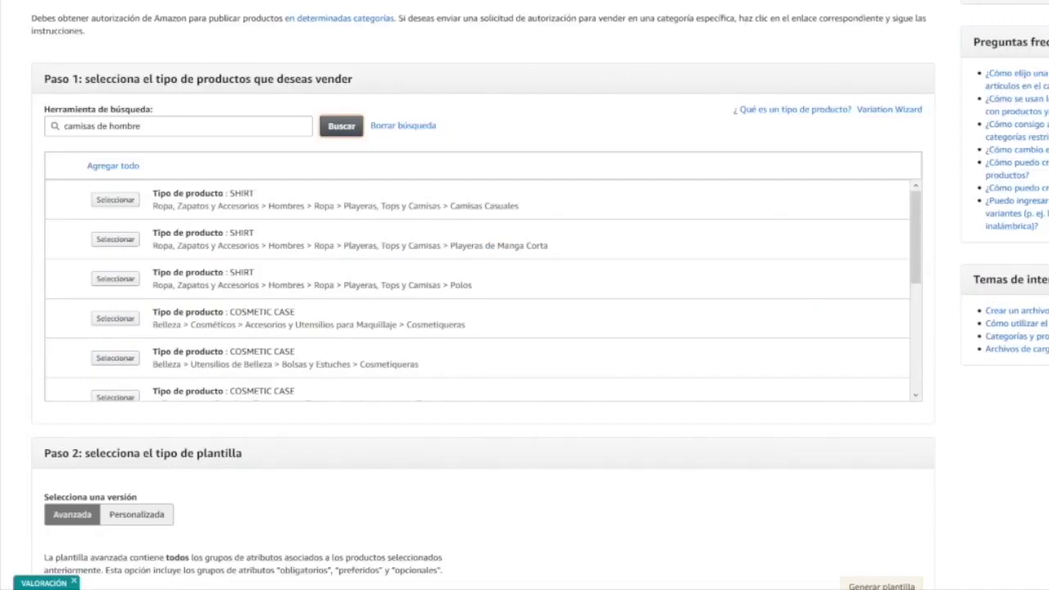
Select the SHIRT product type under Camisas Casuales and generate the Avanzada inventory template.
left_click(115, 204)
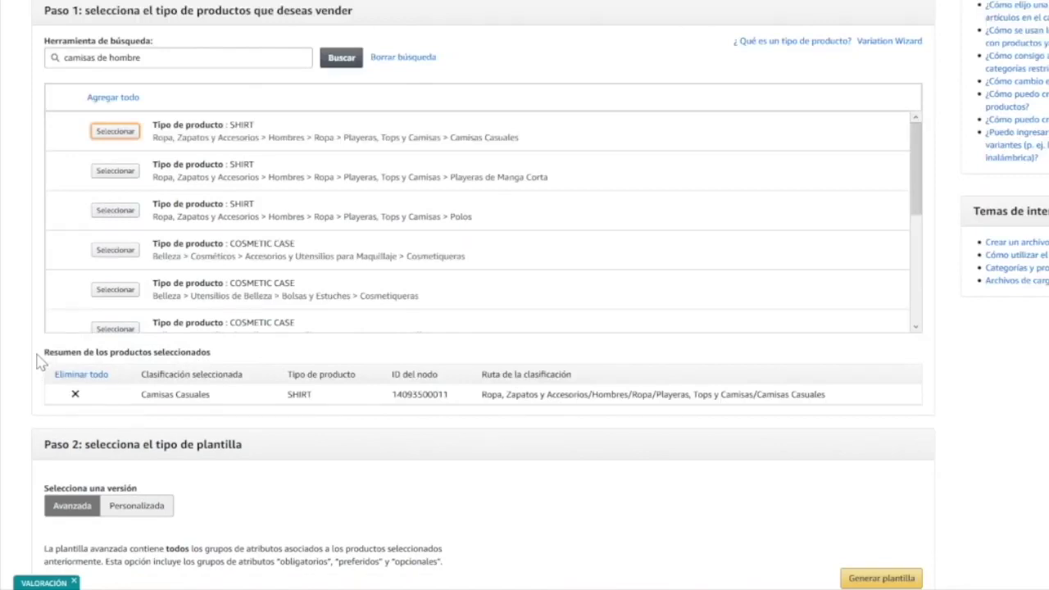
scroll(40, 361, "down", 5)
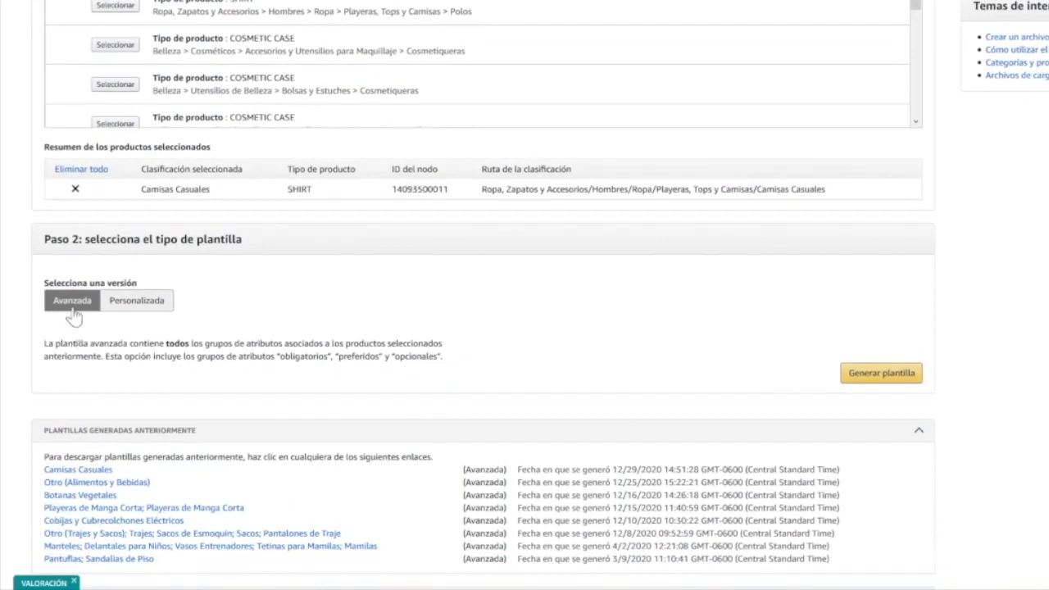
left_click(883, 375)
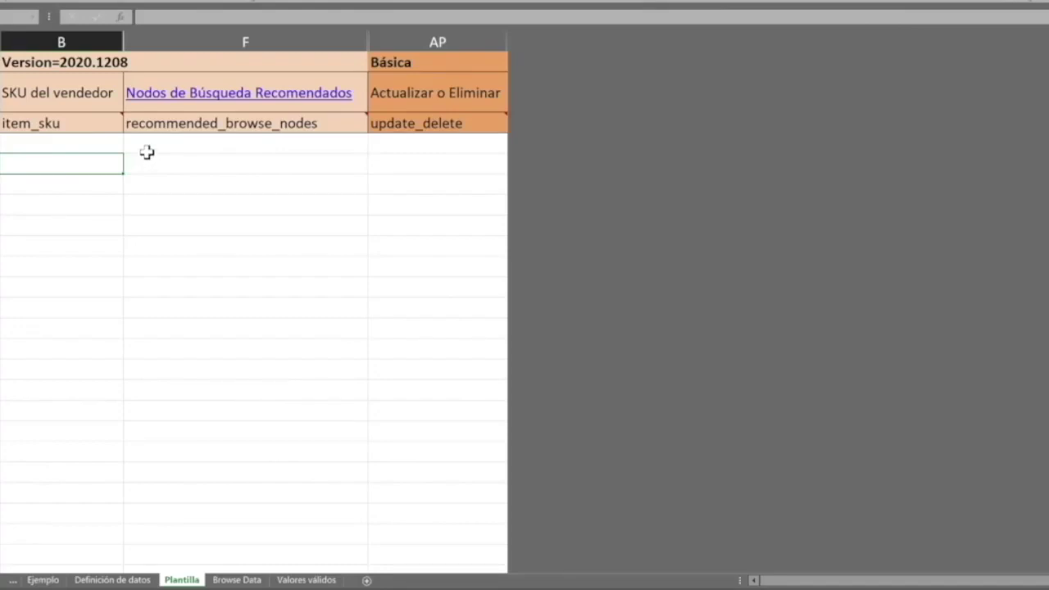
In the Excel Plantilla sheet, enter 17745-CamisaCasual as the item_sku and open the list of recommended browse nodes.
left_click_drag(85, 91, 70, 246)
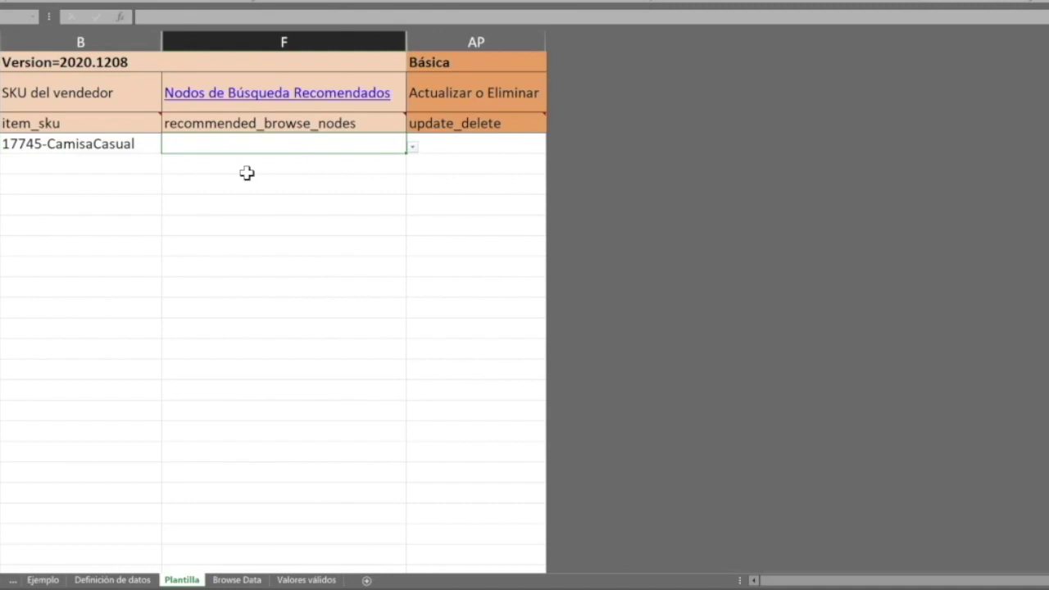
left_click(228, 93)
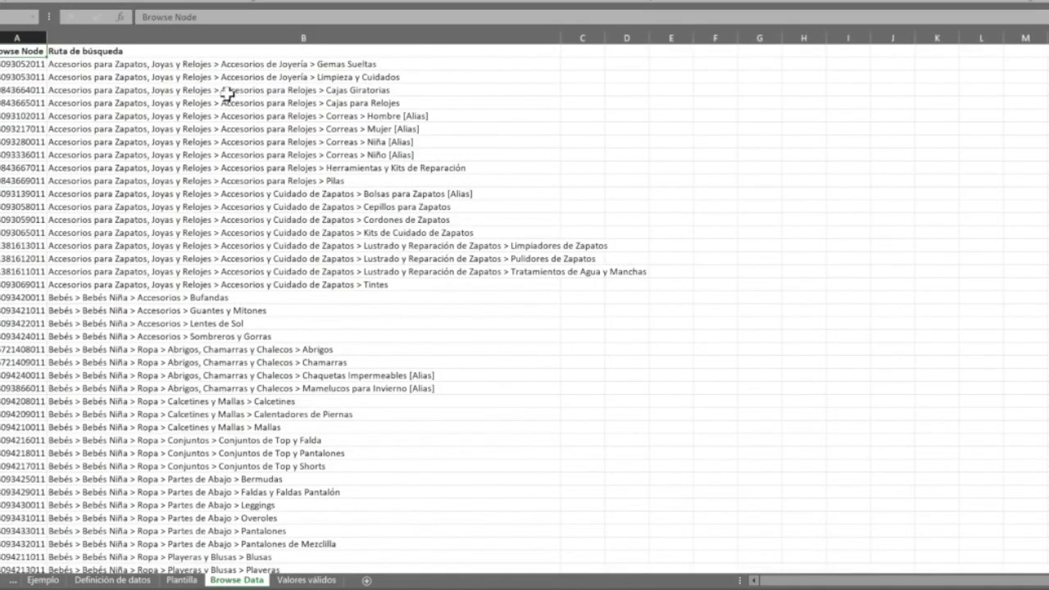
left_click(31, 62)
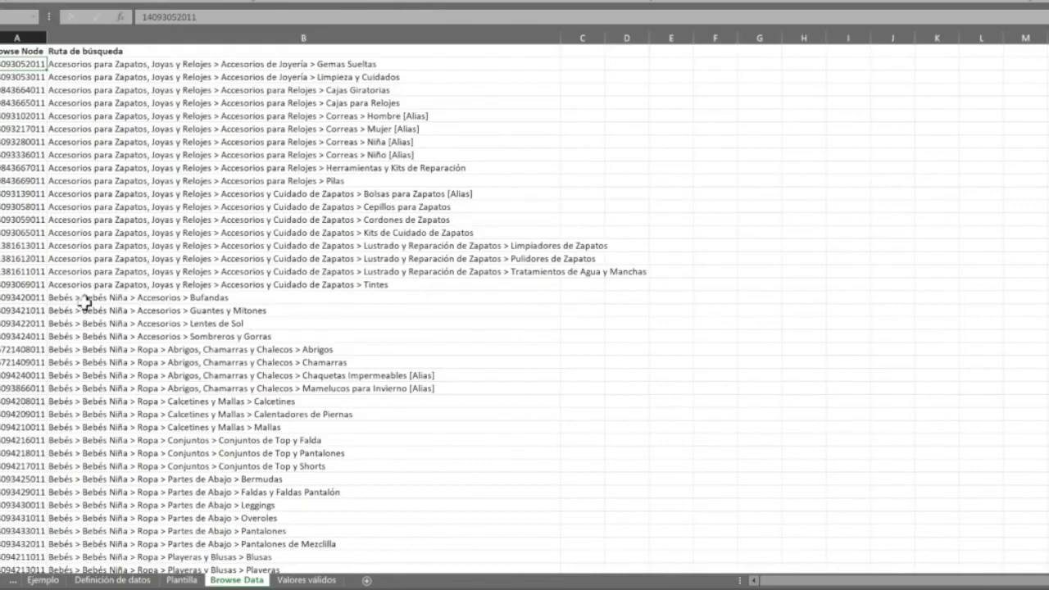
scroll(86, 302, "down", 15)
left_click_drag(24, 310, 378, 310)
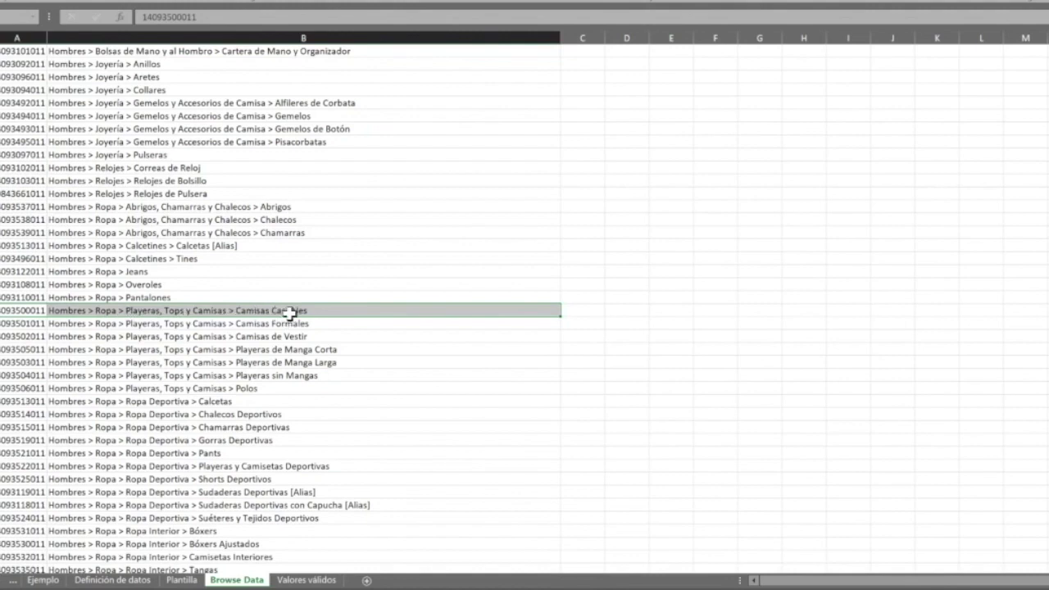
left_click(20, 309)
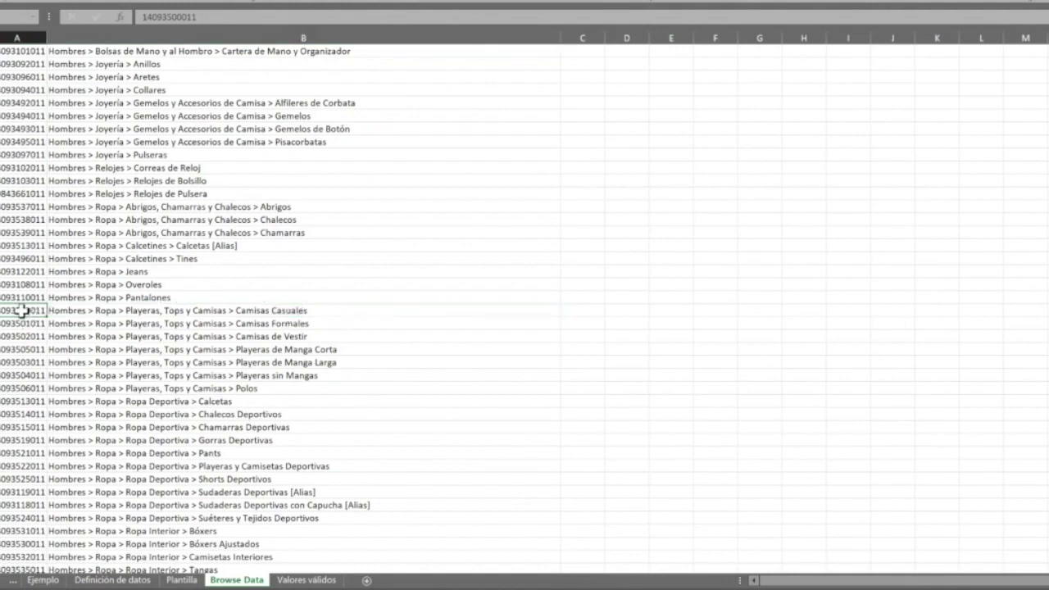
left_click(182, 579)
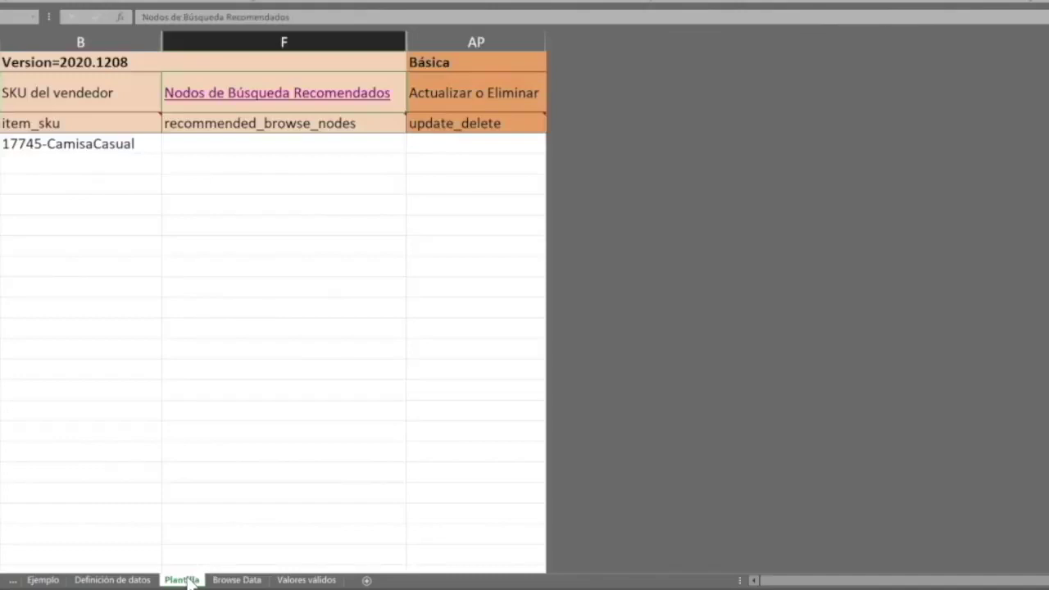
left_click(210, 144)
right_click(208, 143)
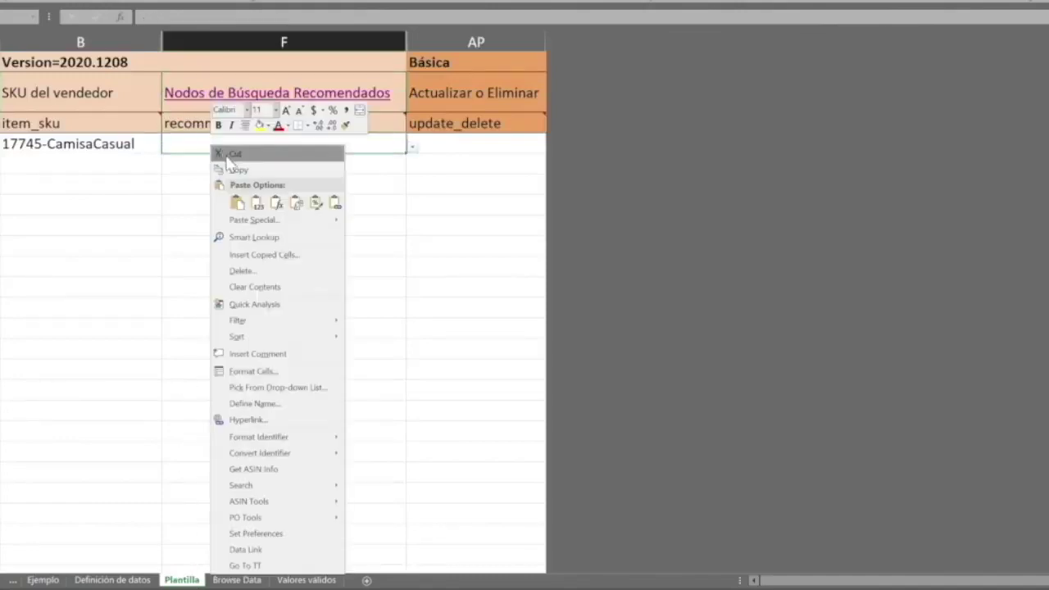
left_click(252, 202)
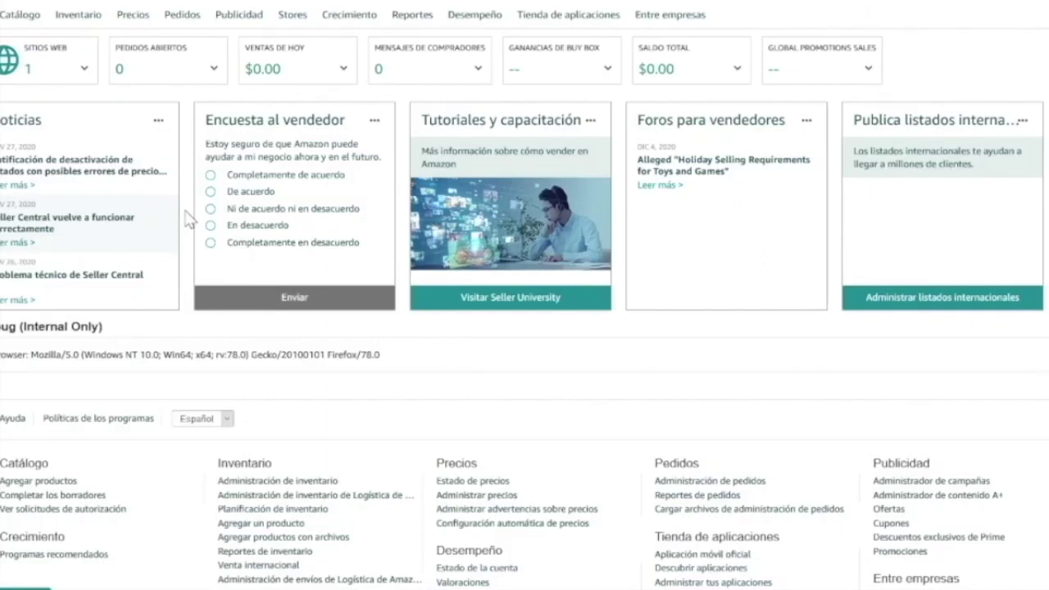
In Seller Central's Agregar productos con archivos, search for "camisa casual hombre" and select the Camisas Casuales SHIRT product type.
mouse_move(83, 25)
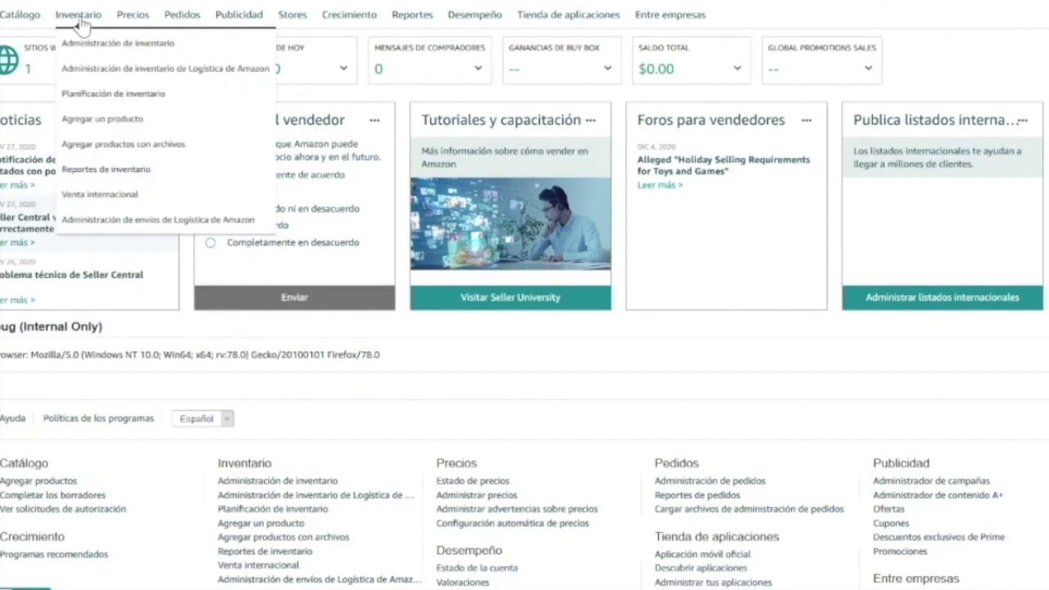
left_click(134, 145)
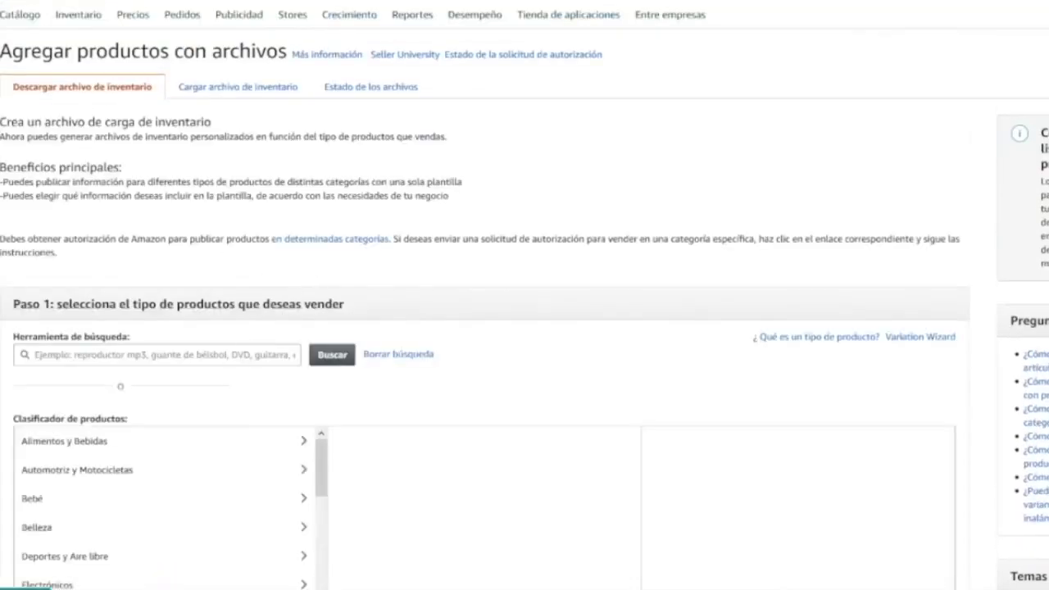
scroll(200, 246, "down", 2)
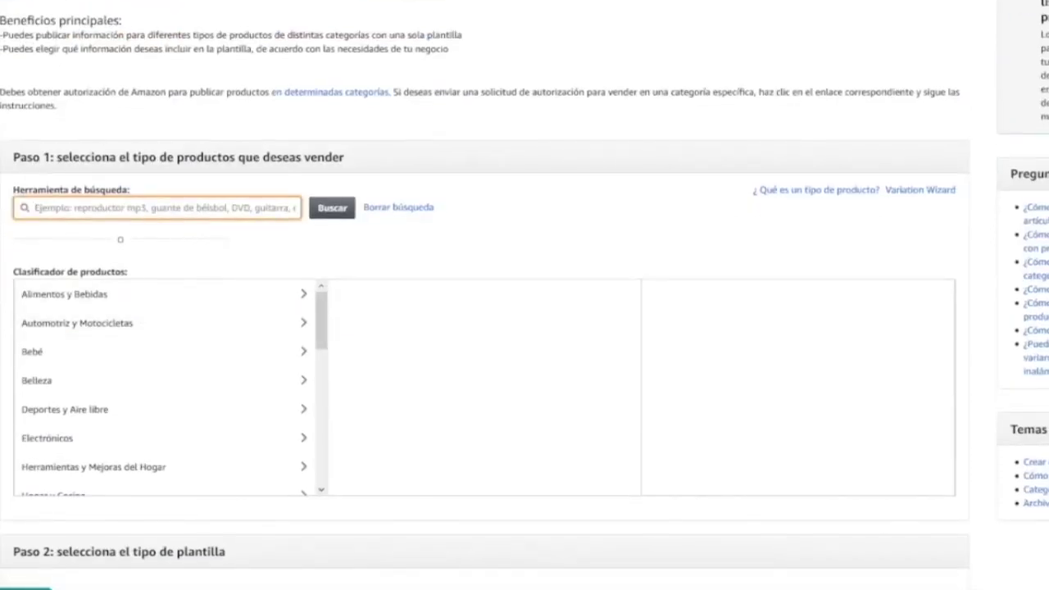
type("cami")
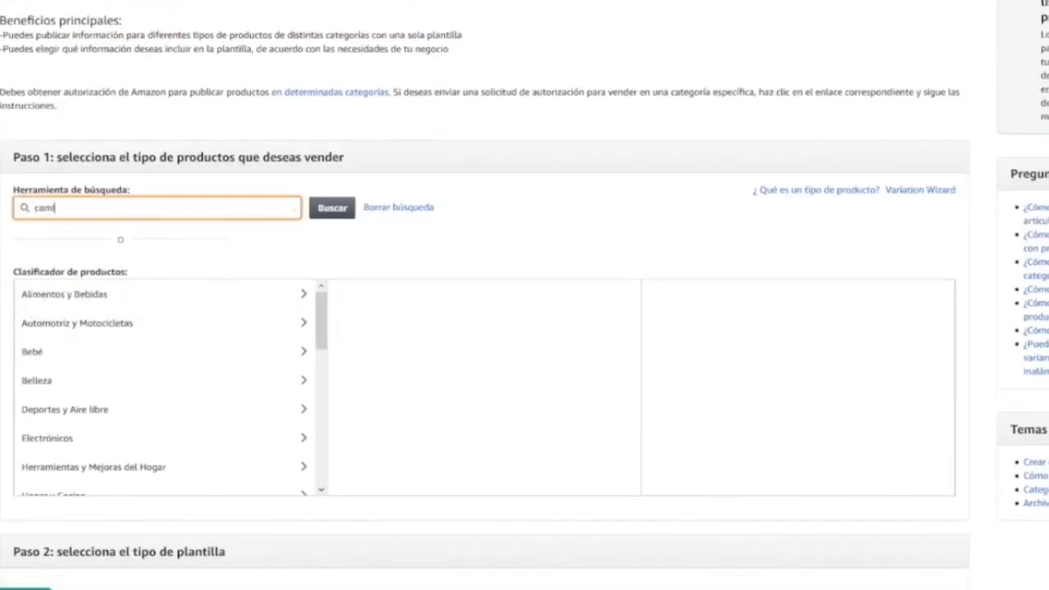
type("sa casual hombre")
left_click(332, 209)
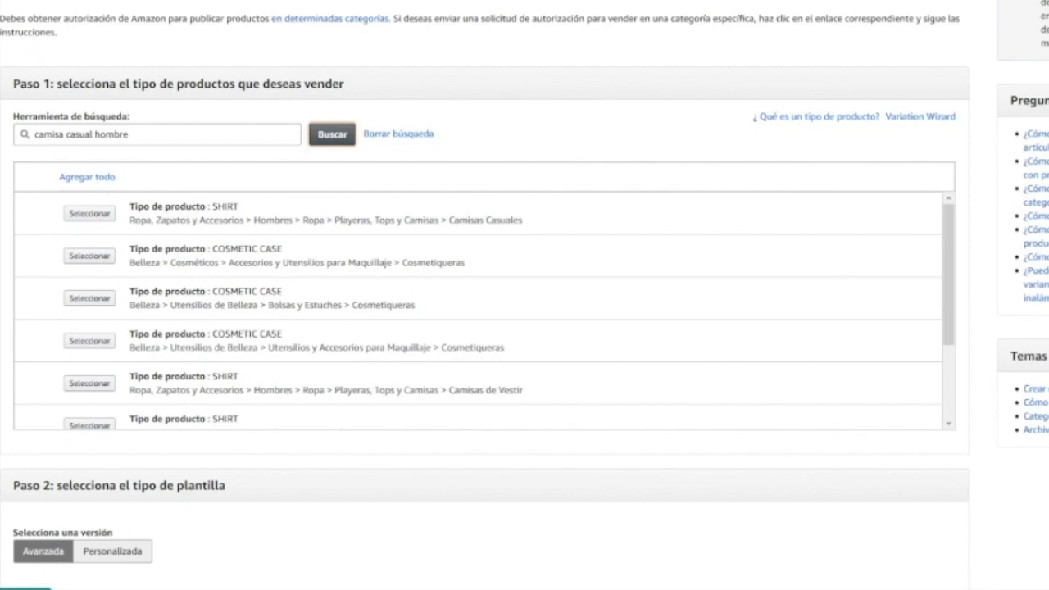
left_click(97, 220)
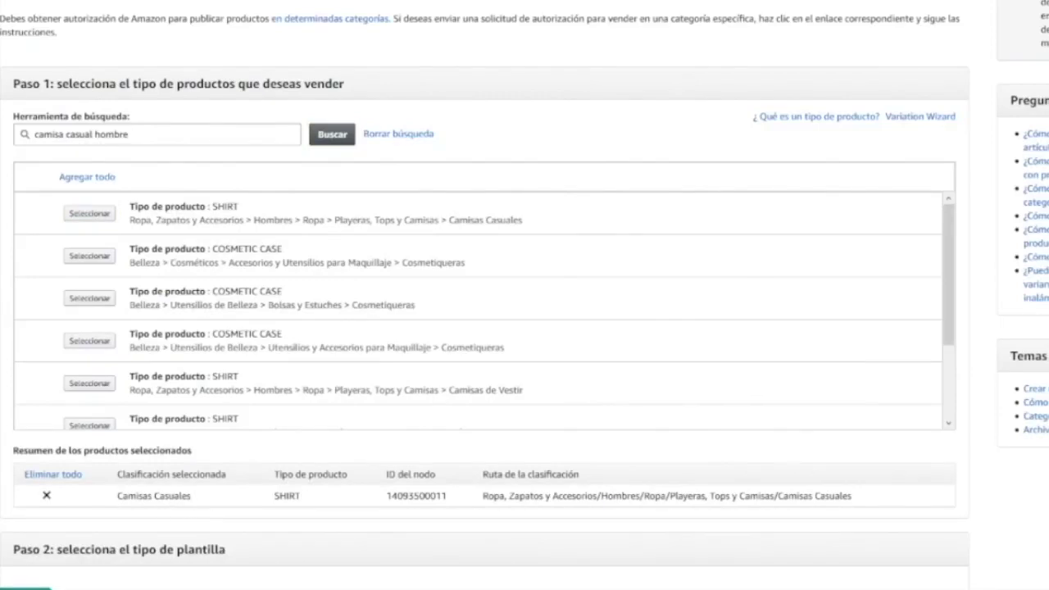
scroll(141, 465, "down", 1)
scroll(484, 427, "down", 1)
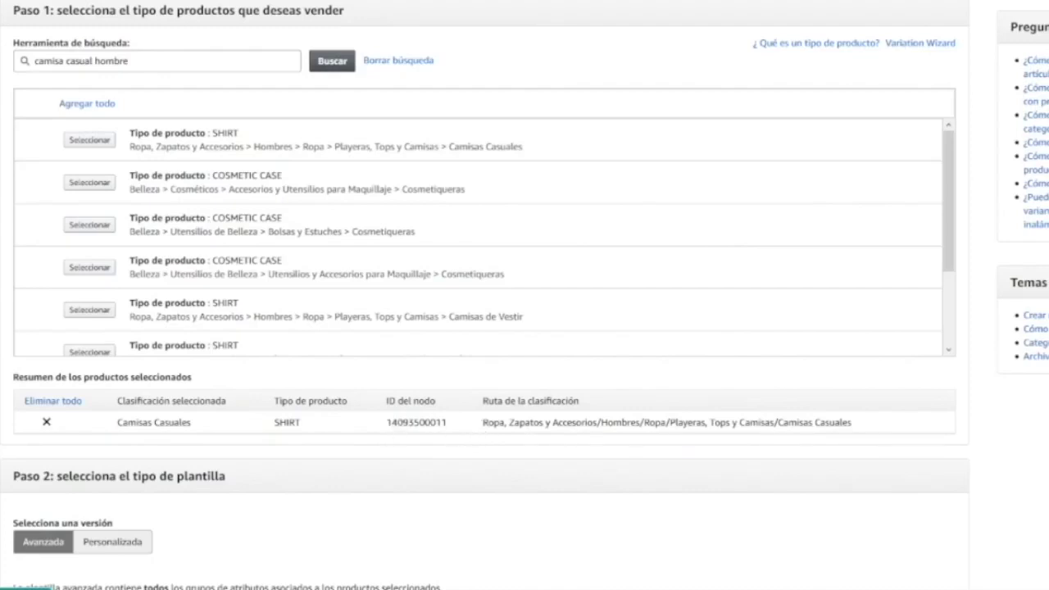
double_click(415, 422)
key("ctrl+c")
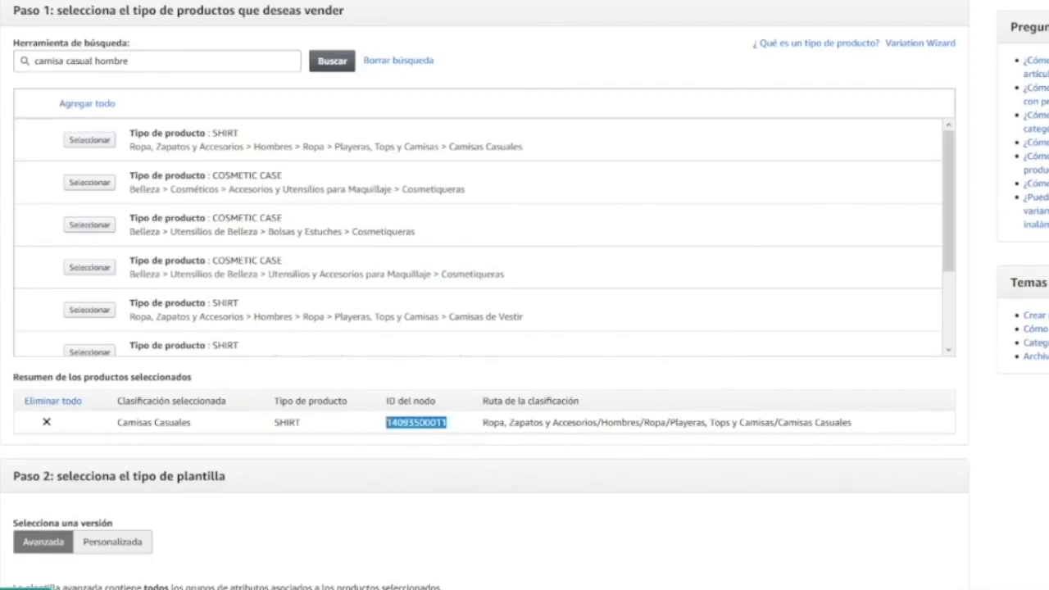
left_click(307, 541)
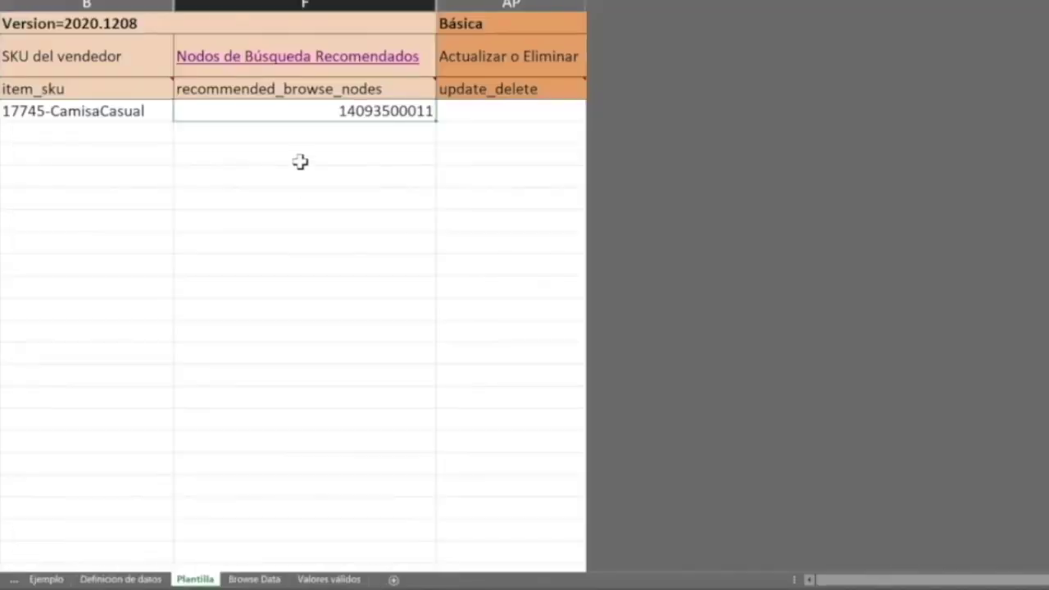
key("ctrl+v")
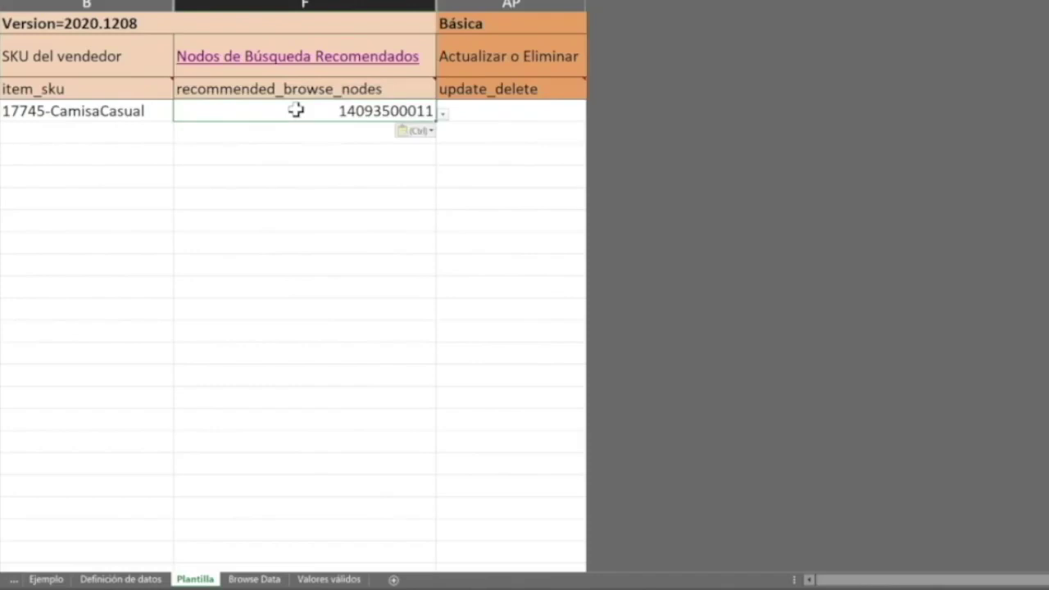
Set update_delete to PartialUpdate for the 17745-CamisaCasual row.
left_click(531, 117)
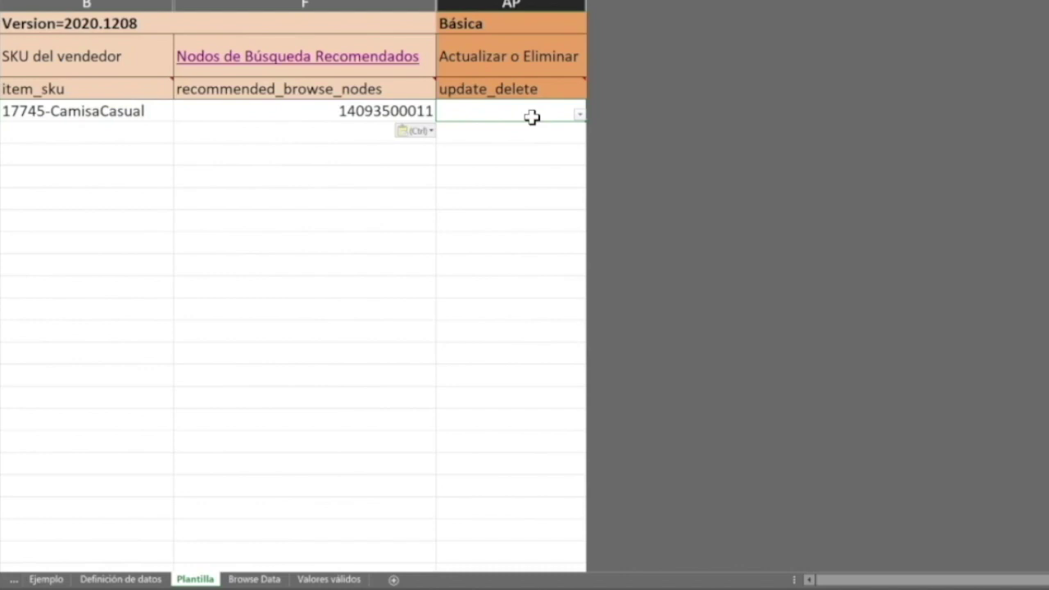
type("PartialUpdate")
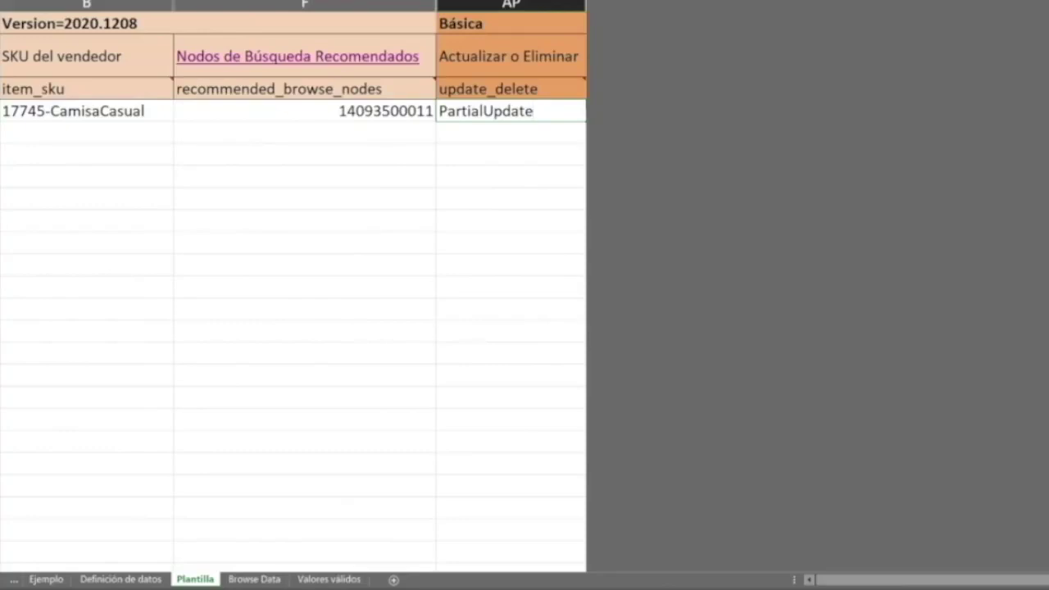
key("Return")
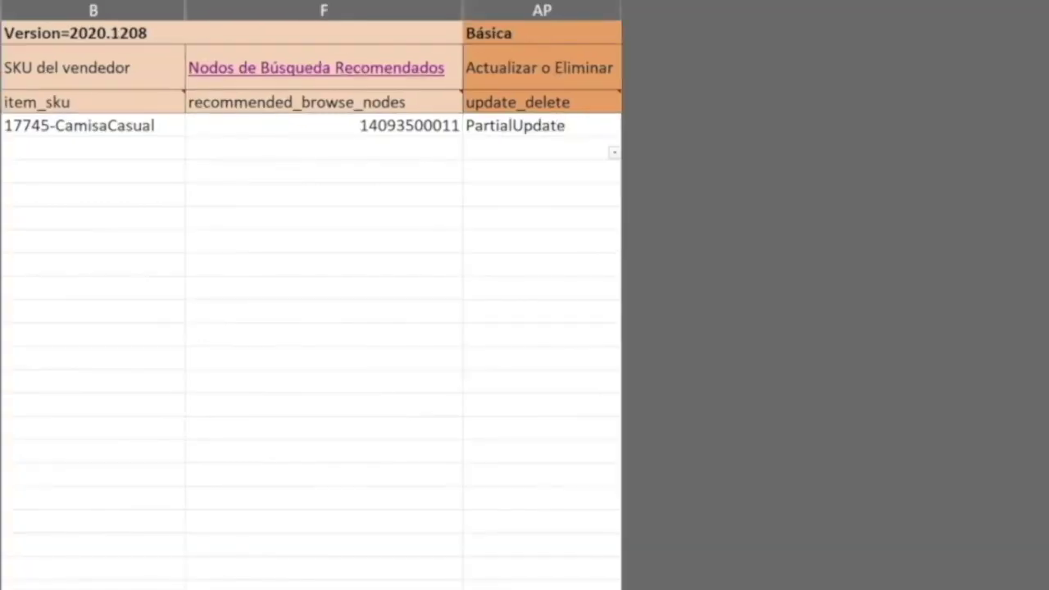